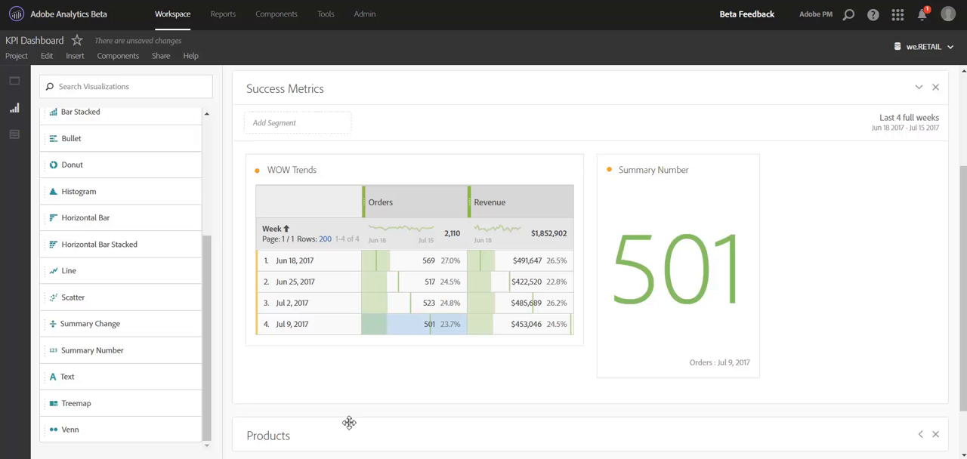
Open the orders summary number's data source settings, check the available sources, and toggle the source table's visibility off and on.
left_click(610, 171)
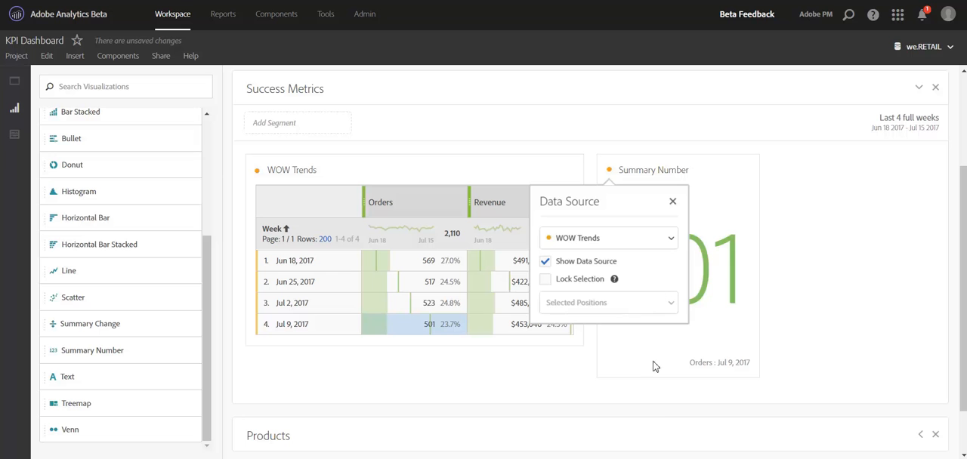
left_click(671, 244)
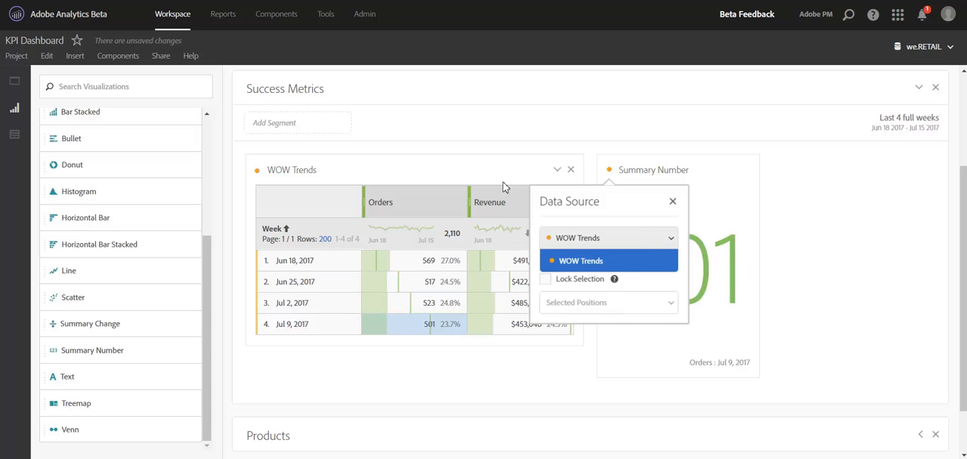
left_click(682, 231)
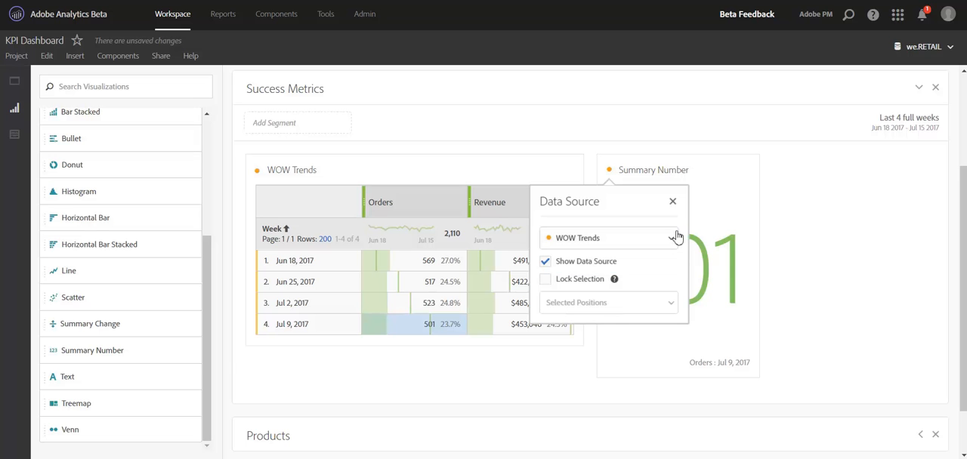
left_click(582, 264)
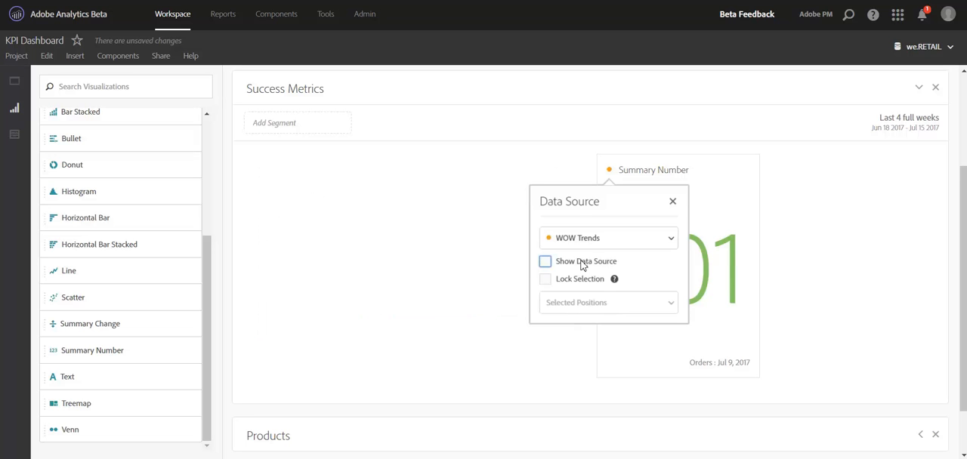
left_click(582, 264)
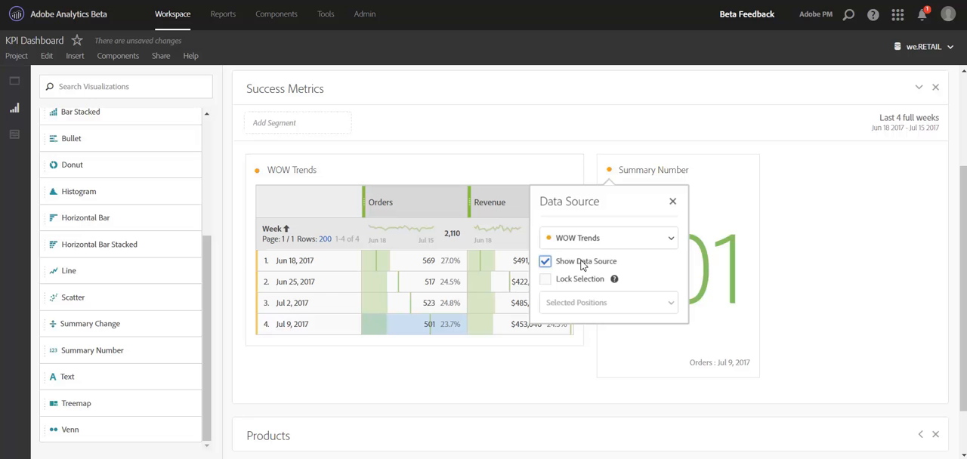
Lock the orders summary number's selection, try Selected Items as the lock type, and set it back to Selected Positions.
left_click(567, 283)
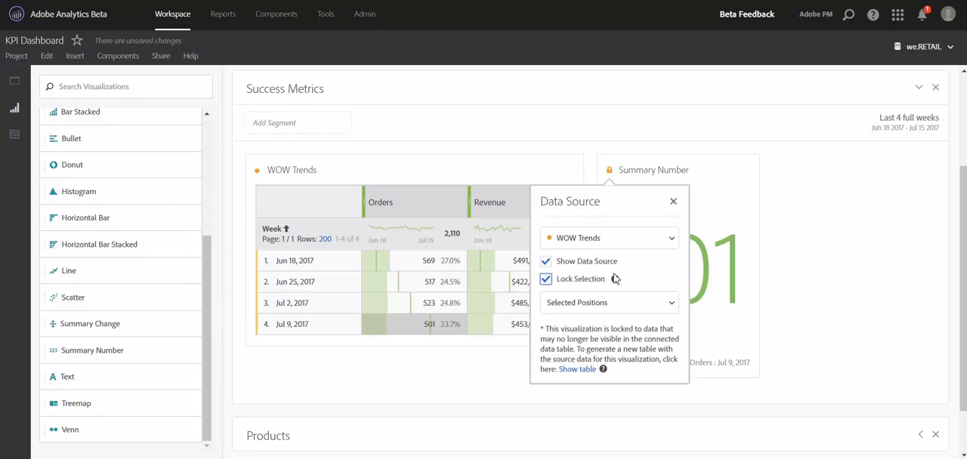
mouse_move(615, 279)
left_click(627, 307)
left_click(611, 344)
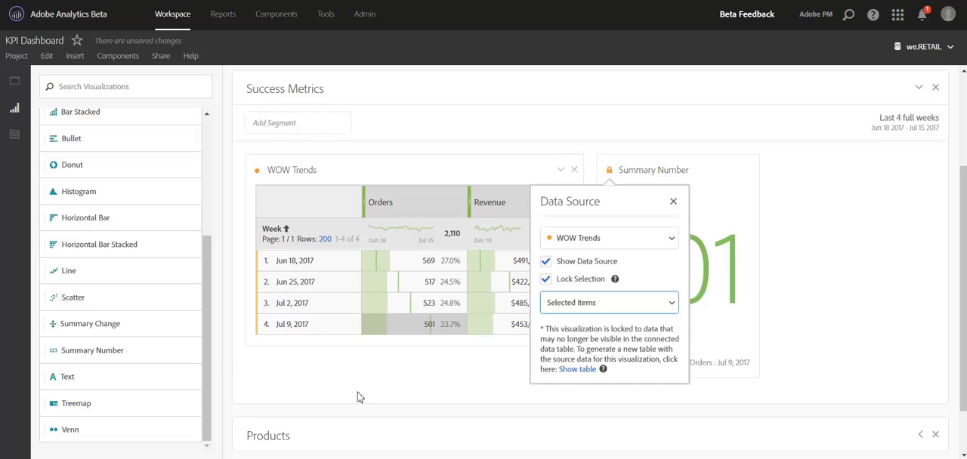
left_click(605, 310)
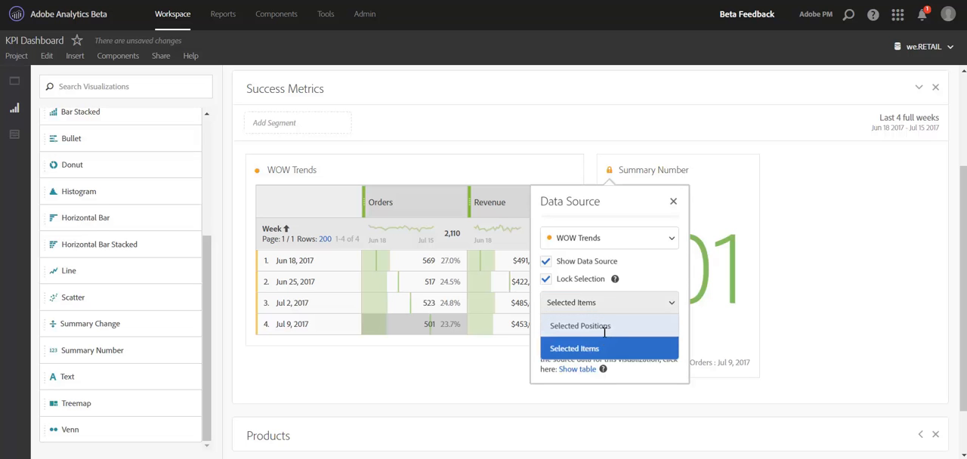
left_click(603, 330)
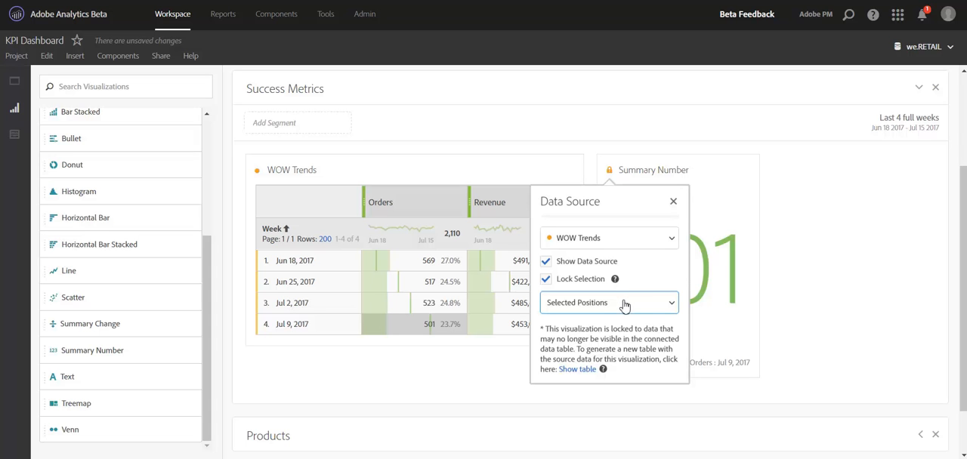
Review the orders summary number's available data sources and its linked table cell, and close the data source settings.
left_click(671, 242)
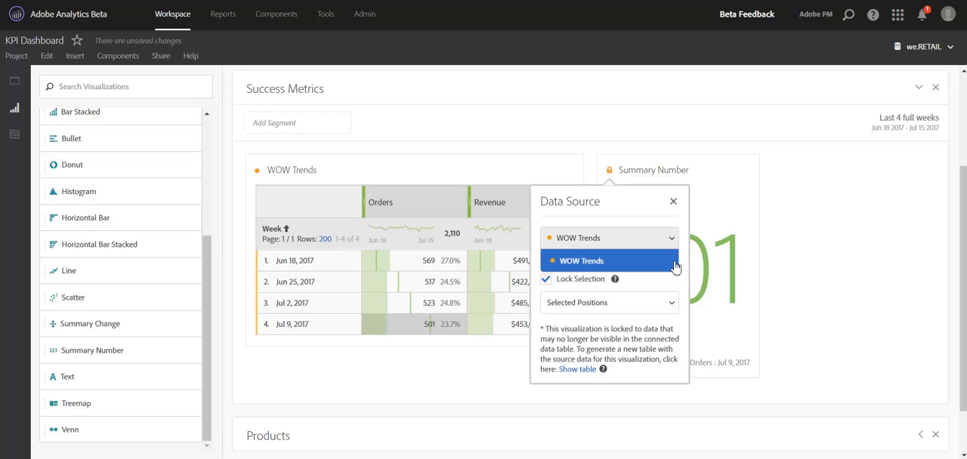
left_click(806, 307)
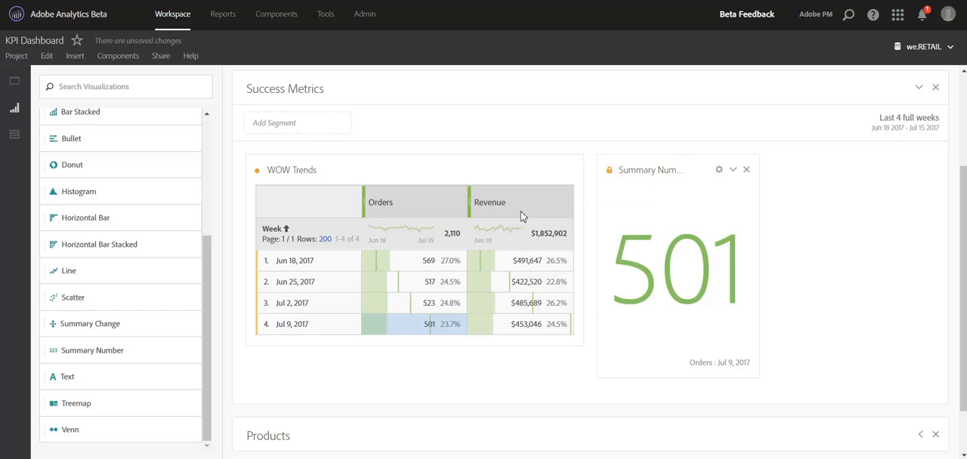
left_click(612, 173)
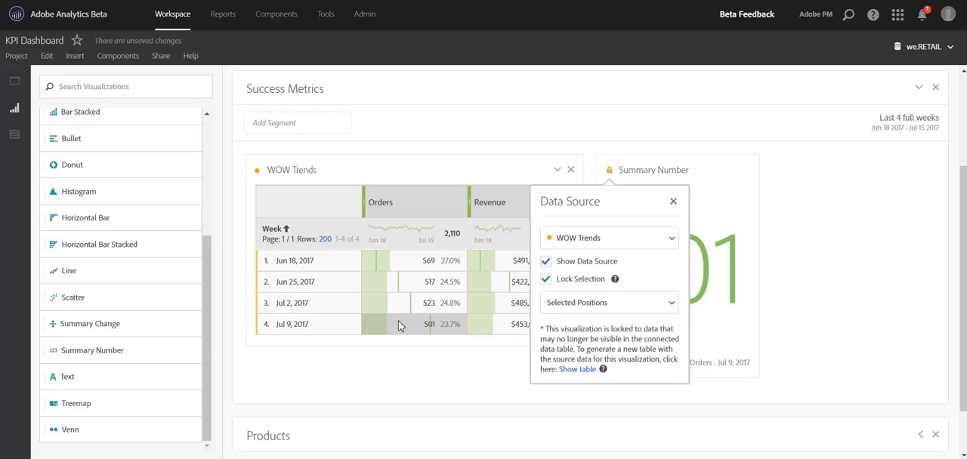
left_click(413, 360)
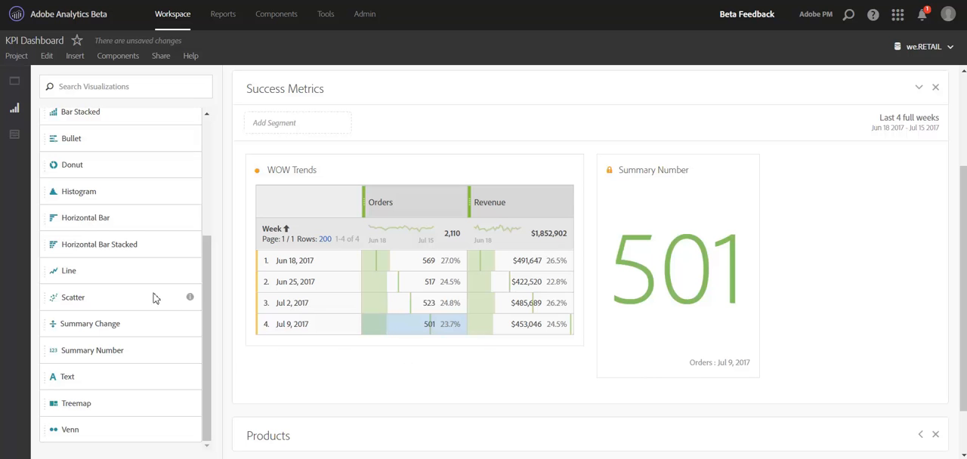
Add a Summary Number for the Jul 9, 2017 revenue cell beside the orders one and lock its selection.
left_click(535, 330)
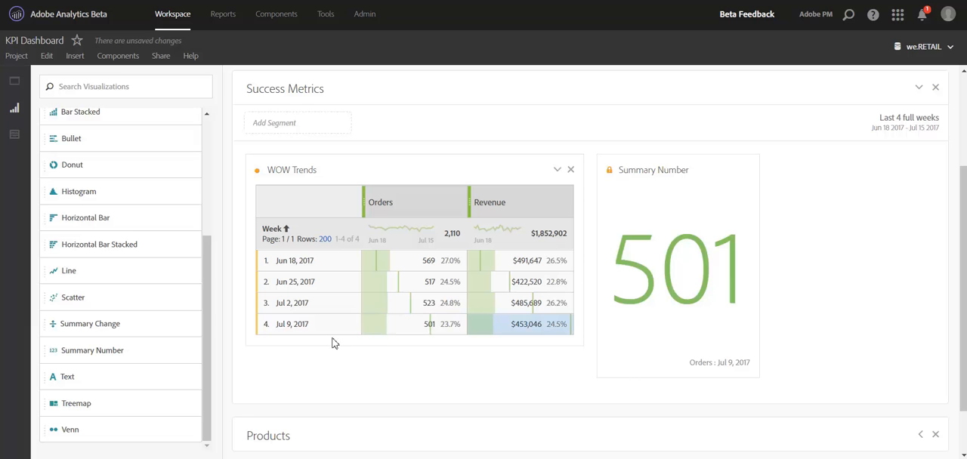
left_click_drag(105, 353, 795, 267)
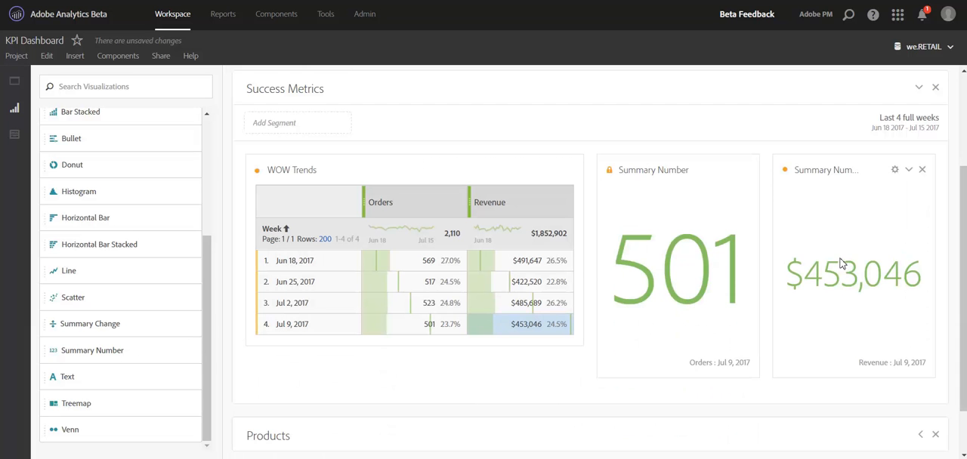
left_click(786, 171)
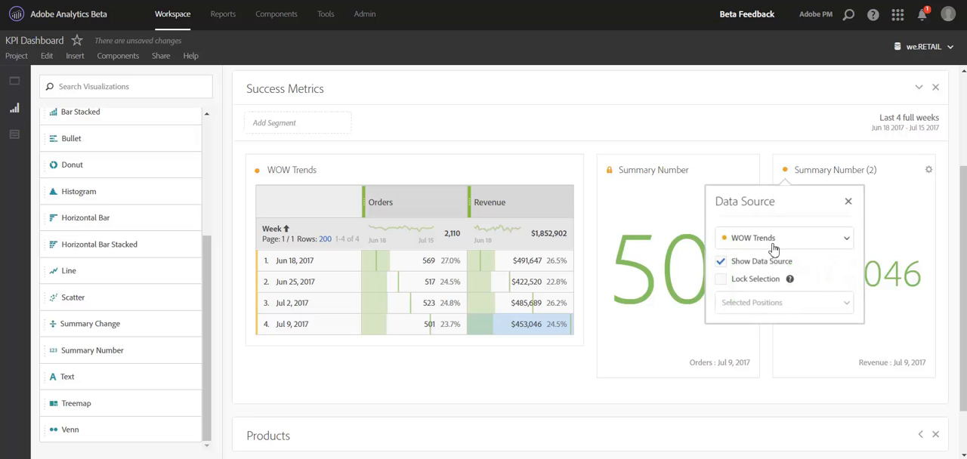
left_click(721, 279)
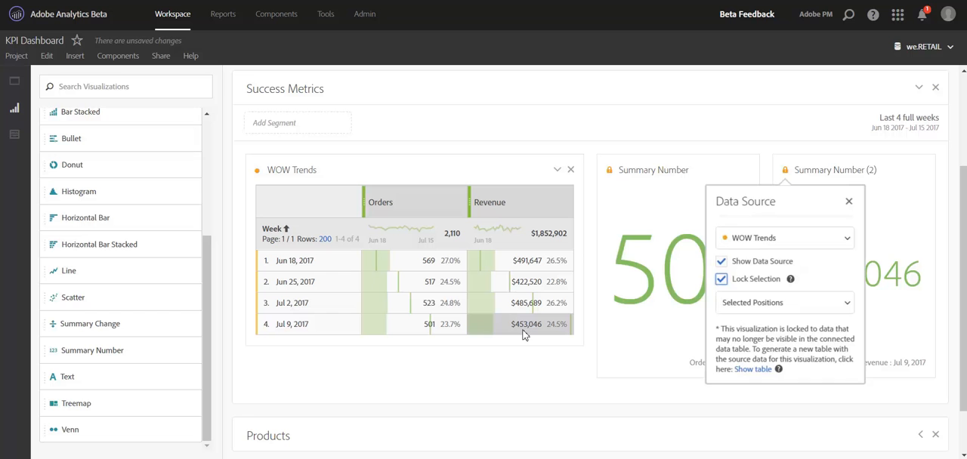
left_click(622, 375)
Hide the WOW Trends source table through the orders summary number and check the same setting on the revenue summary number.
left_click(610, 171)
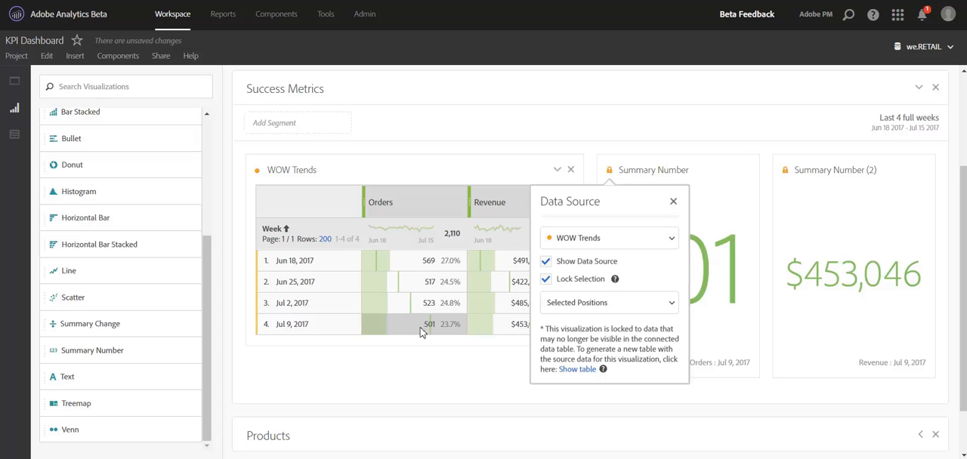
left_click(607, 264)
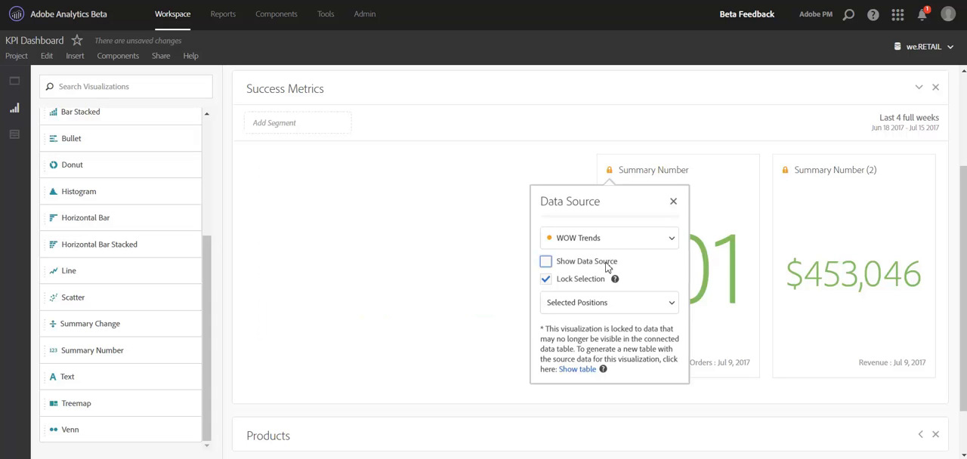
left_click(786, 173)
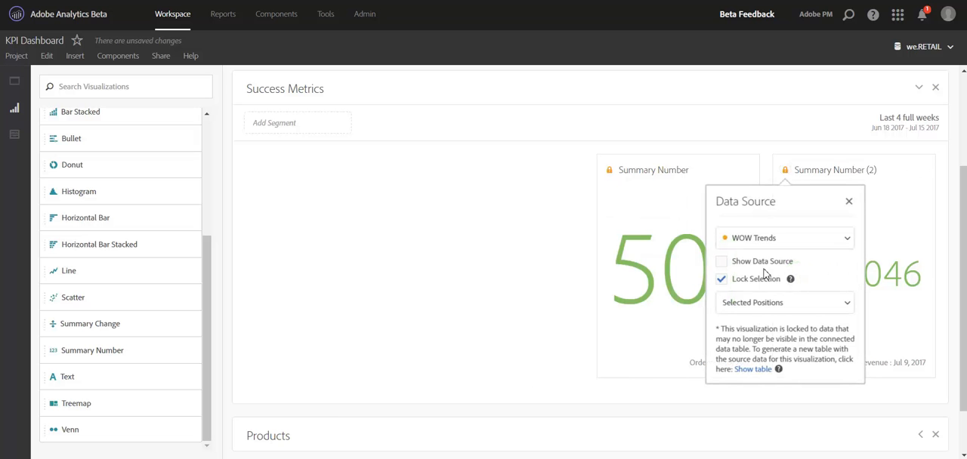
left_click(513, 351)
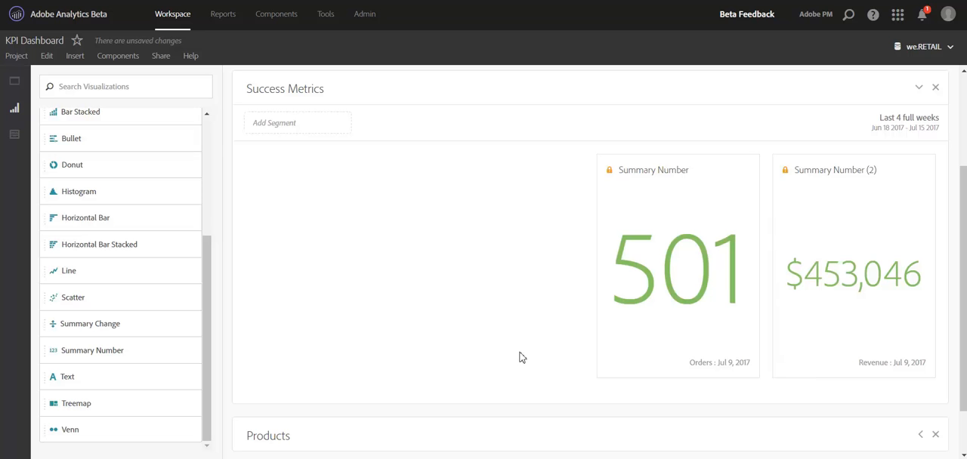
Check which data sources the orders summary number can use while its source table is hidden.
left_click(611, 171)
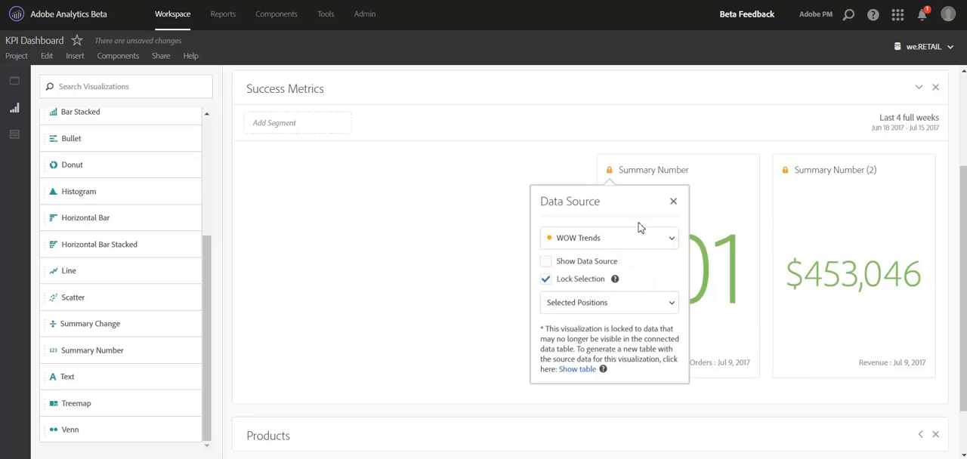
left_click(670, 242)
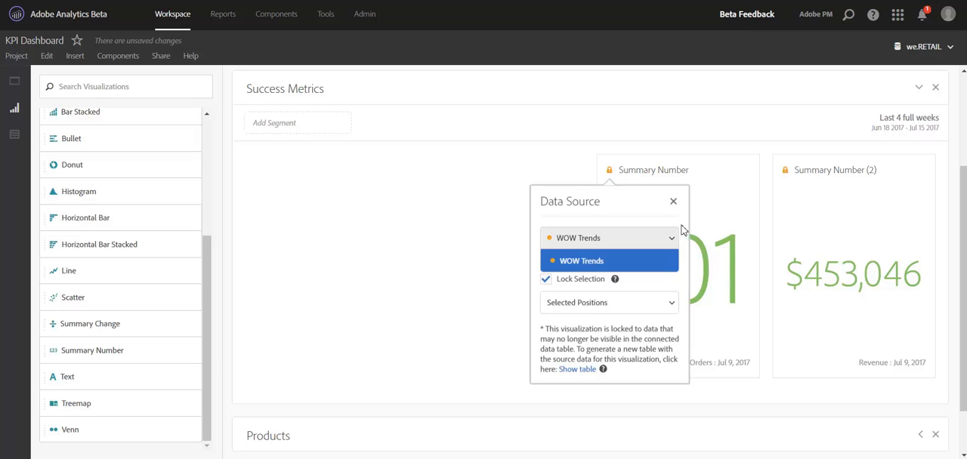
left_click(682, 230)
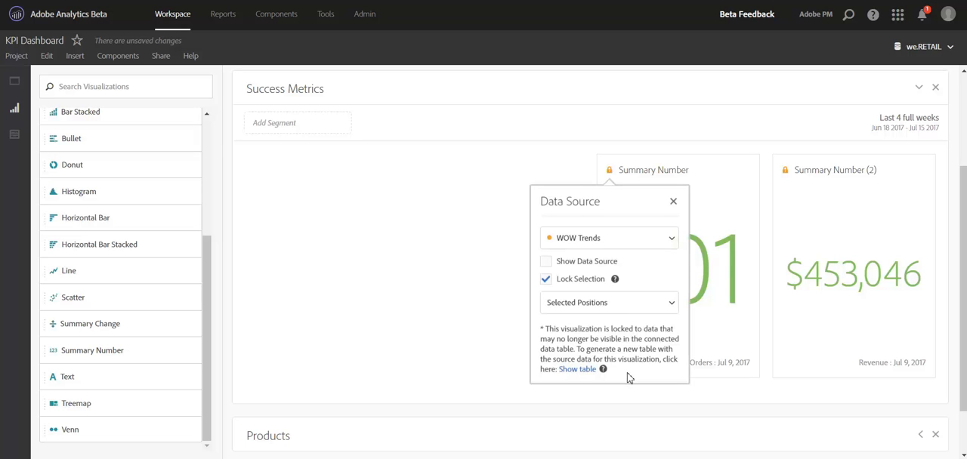
left_click(667, 412)
Expand the Products panel, select all five Top Products rows, and add a Horizontal Bar chart beside the table.
left_click_drag(964, 268, 965, 333)
left_click(921, 371)
scroll(469, 361, "down", 3)
scroll(469, 367, "down", 1)
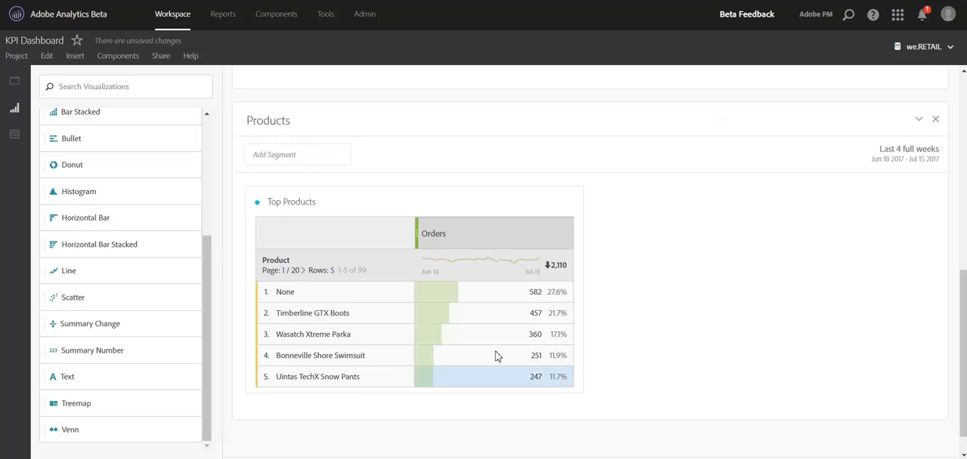
left_click(352, 295)
left_click(456, 380, "shift")
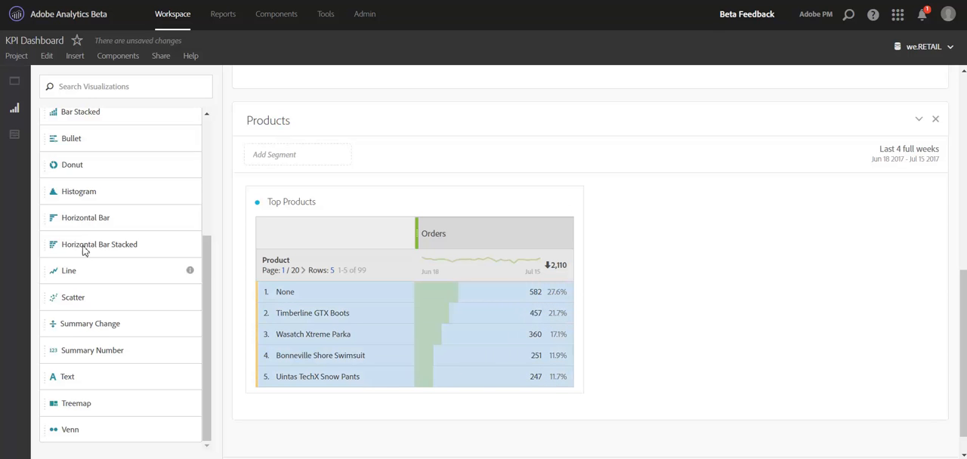
left_click_drag(90, 219, 585, 320)
Lock the Horizontal Bar chart's selection to Selected Items in its data source settings.
left_click(609, 202)
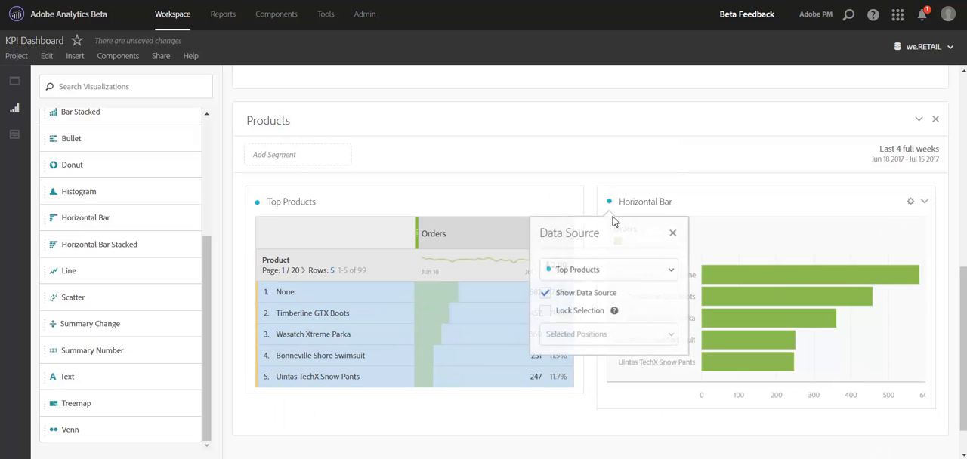
left_click(588, 312)
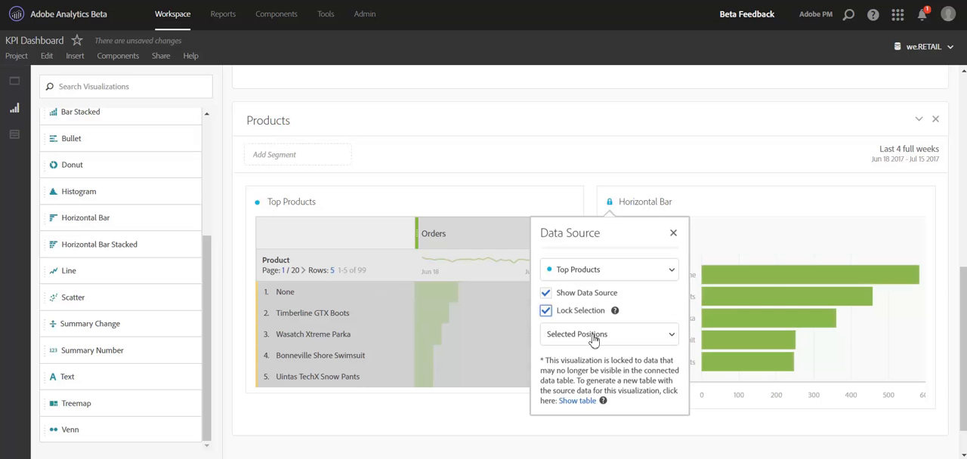
left_click(593, 337)
left_click(578, 382)
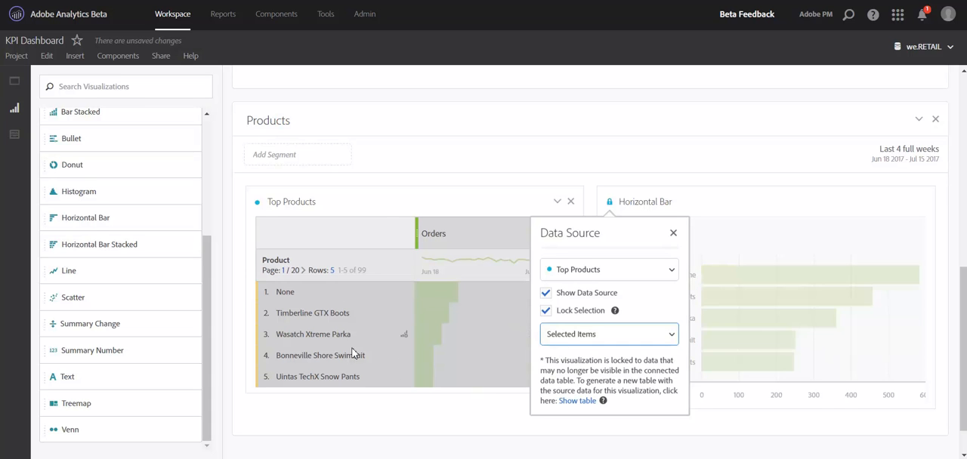
left_click(481, 433)
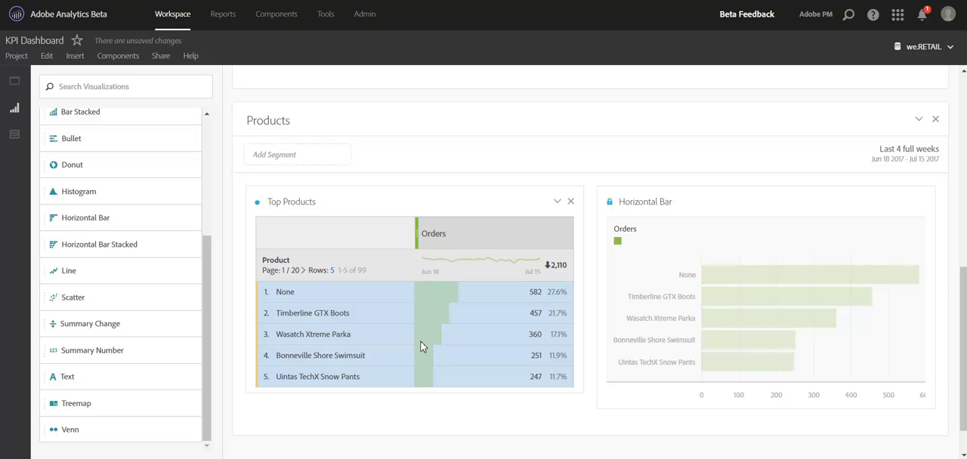
Find the Last Touch Channel dimension and use it to replace Product in the Top Products table.
left_click(14, 134)
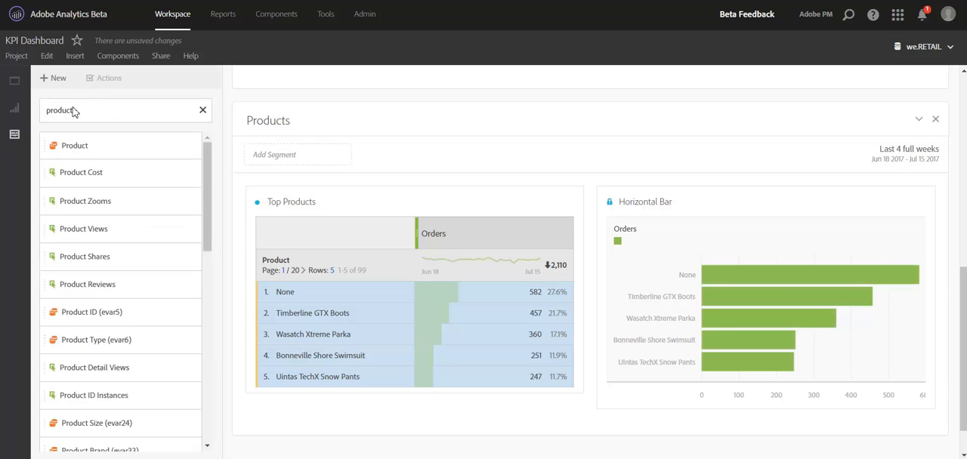
left_click_drag(90, 113, 54, 111)
key("BackSpace")
key("BackSpace")
key("BackSpace")
type("las")
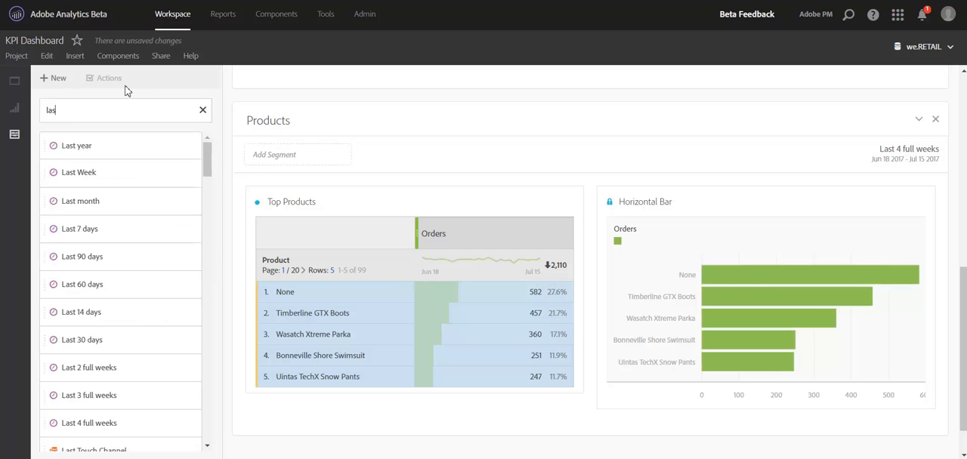
type("t touc")
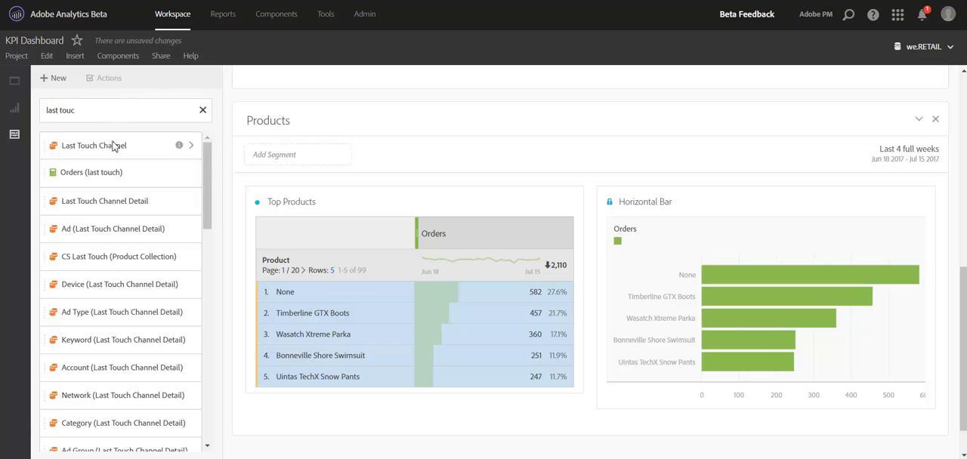
left_click_drag(108, 151, 308, 274)
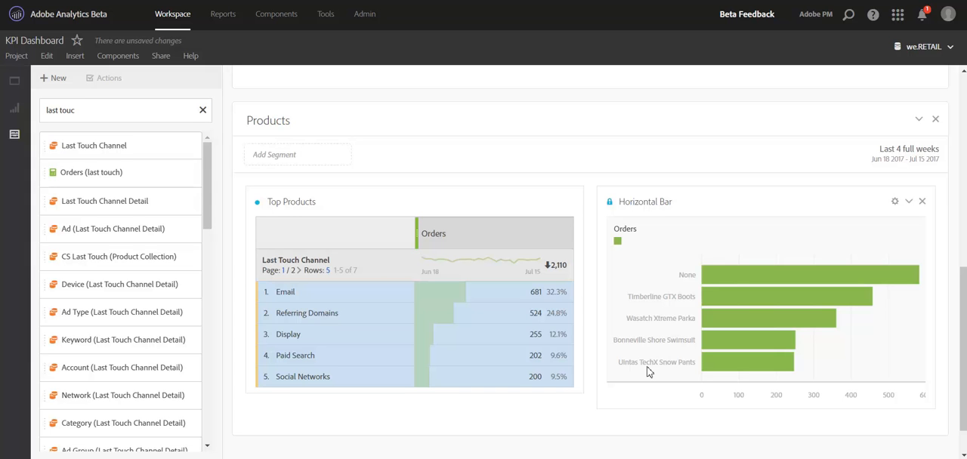
Generate a separate source table for the locked Horizontal Bar chart and place it above the Last Touch Channel table.
left_click(610, 203)
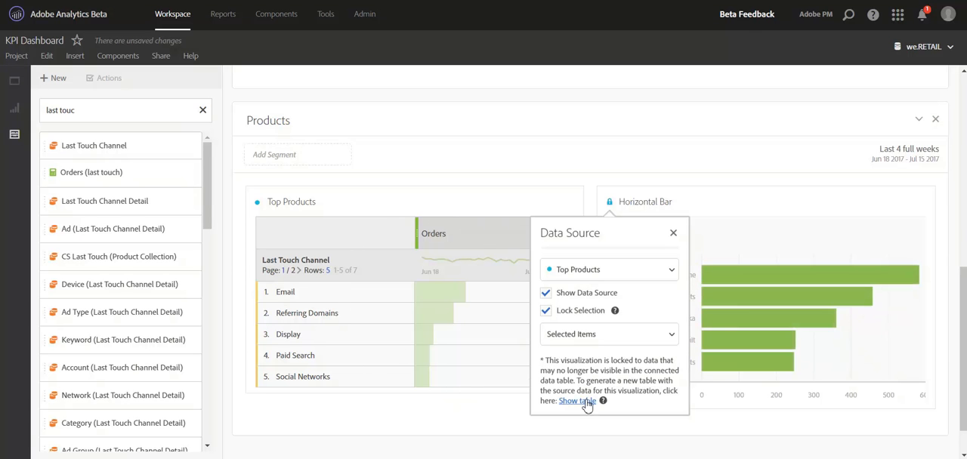
left_click(578, 401)
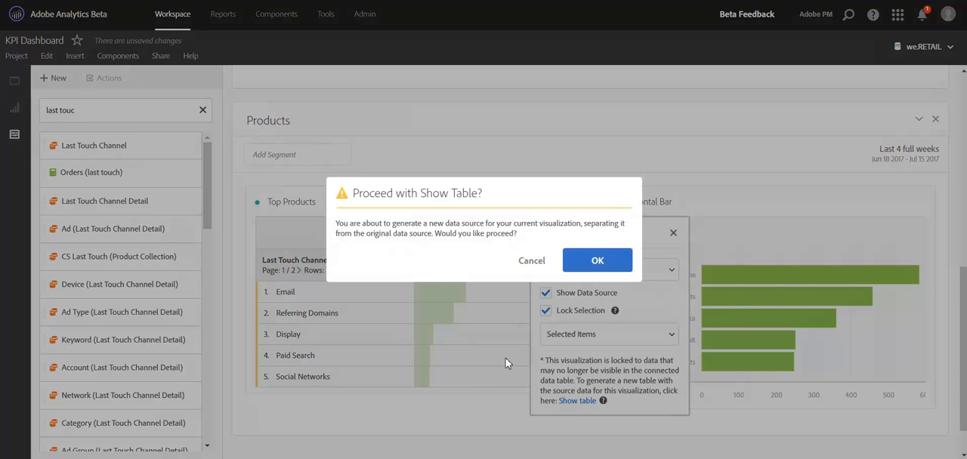
left_click(596, 261)
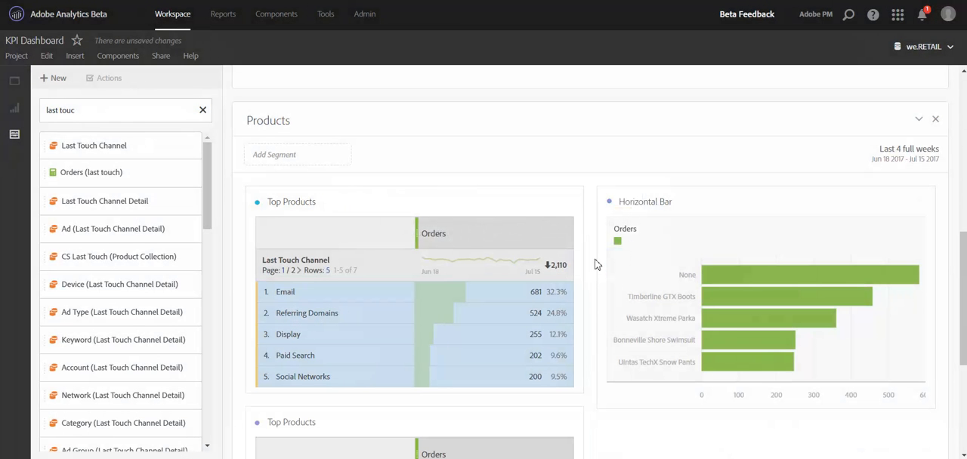
left_click_drag(481, 419, 495, 198)
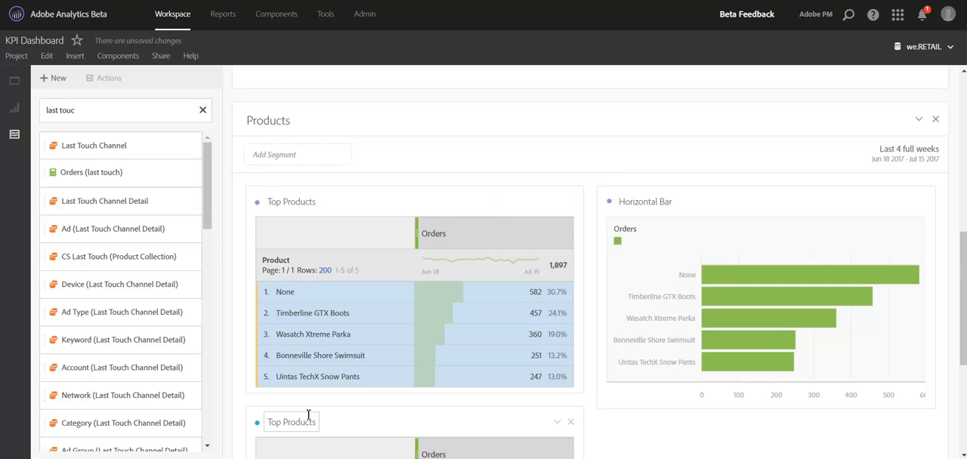
Rename the Last Touch Channel table as Top Channels.
scroll(309, 412, "down", 3)
left_click(309, 164)
type("Top Channels")
key("Return")
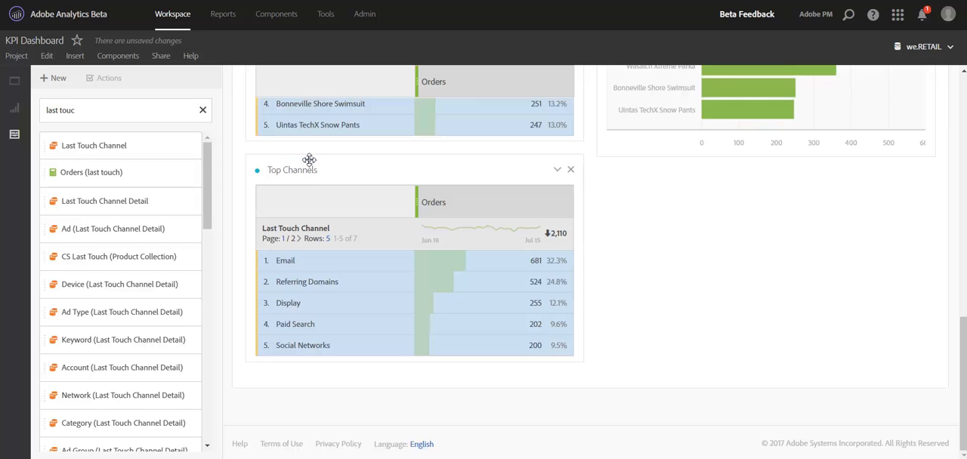
Lock the Horizontal Bar chart to the Selected Items of its regenerated Top Products source table.
scroll(428, 212, "up", 3)
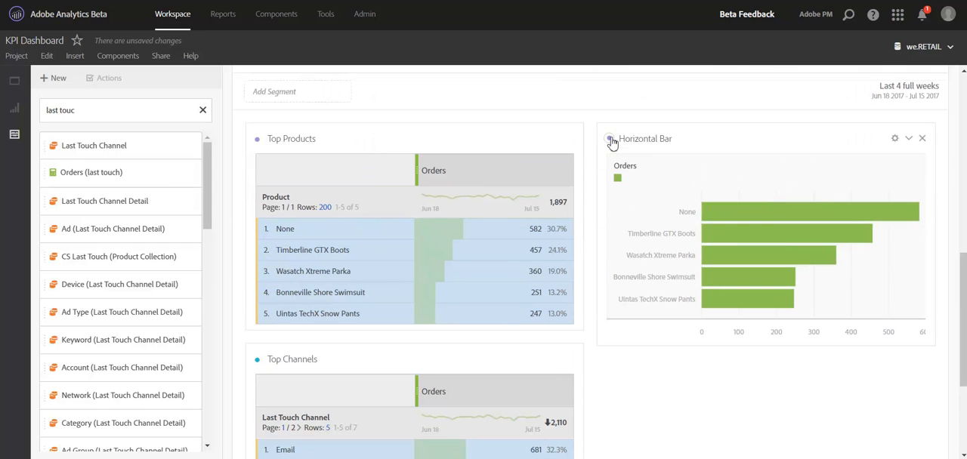
left_click(609, 140)
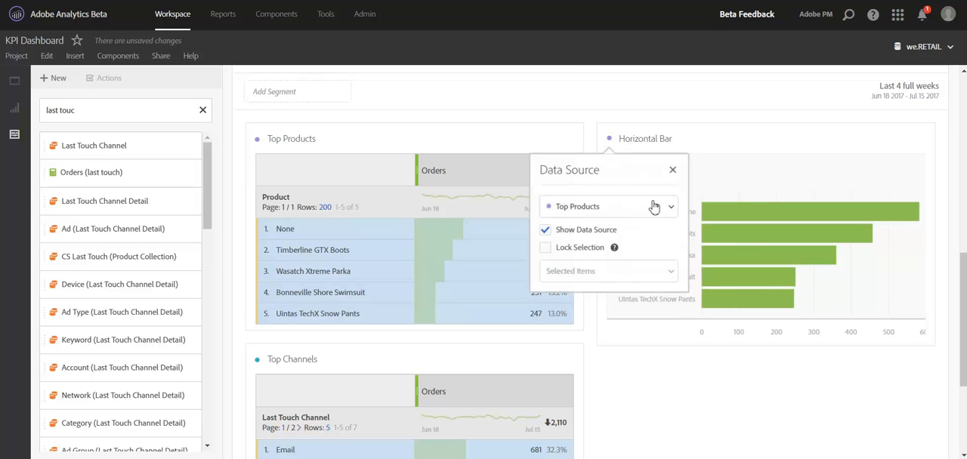
mouse_move(614, 249)
left_click(583, 252)
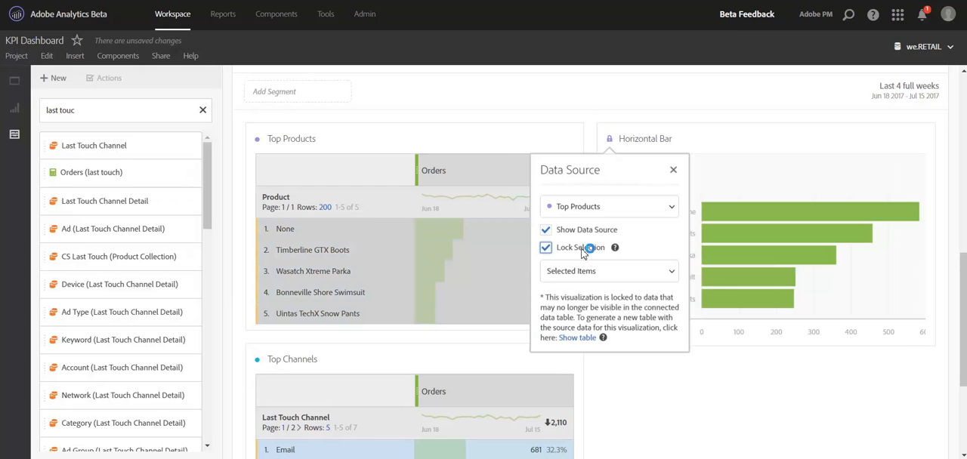
left_click(668, 394)
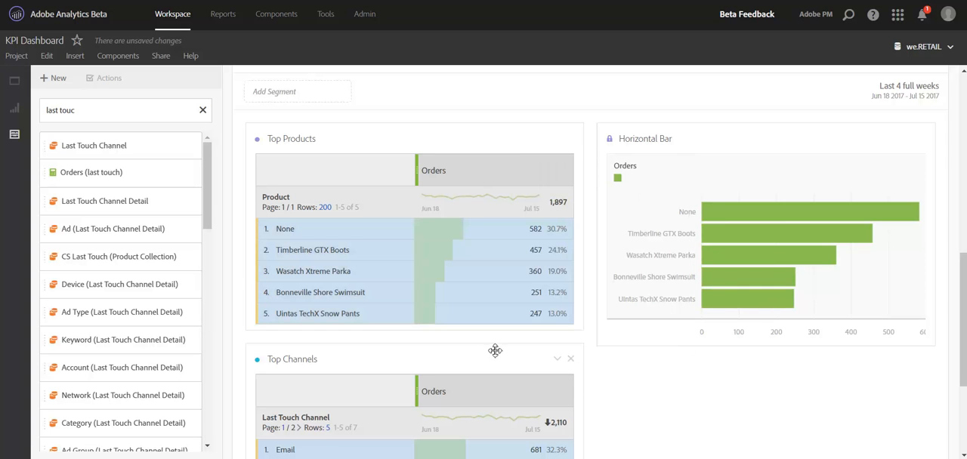
Look over the two source tables and open the locked Horizontal Bar chart's data source settings.
scroll(499, 347, "down", 1)
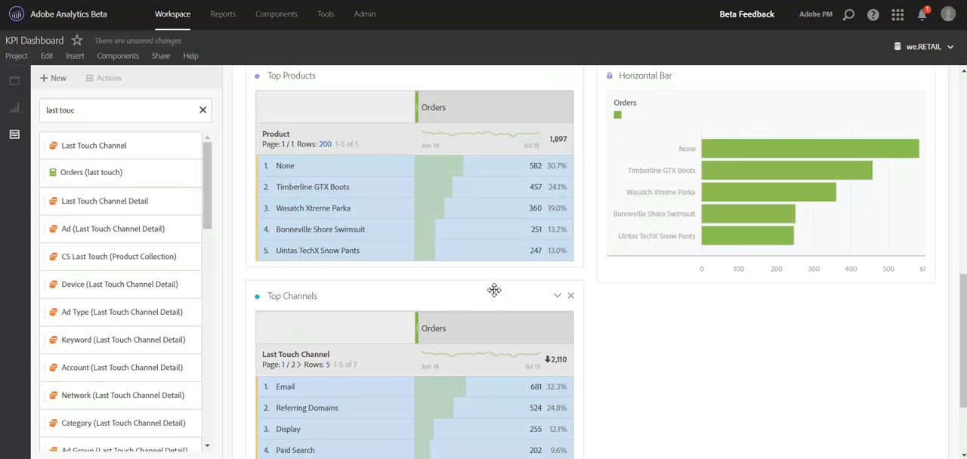
scroll(604, 198, "up", 2)
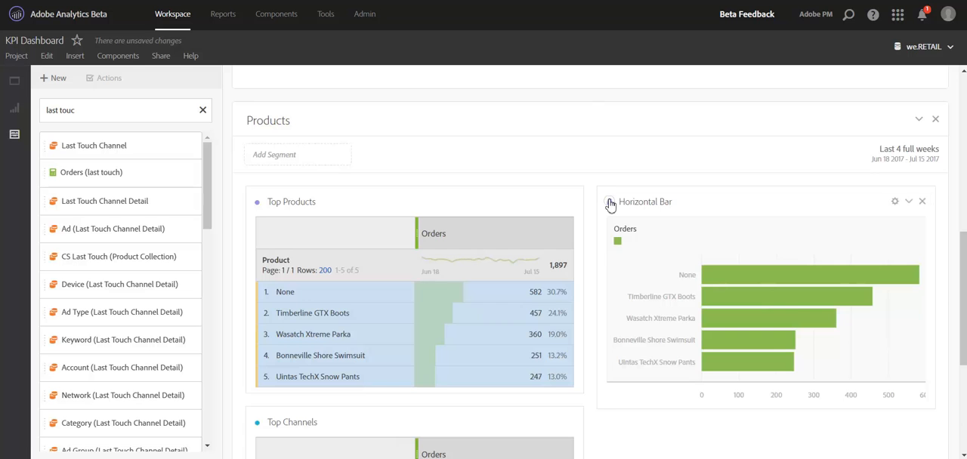
left_click(609, 201)
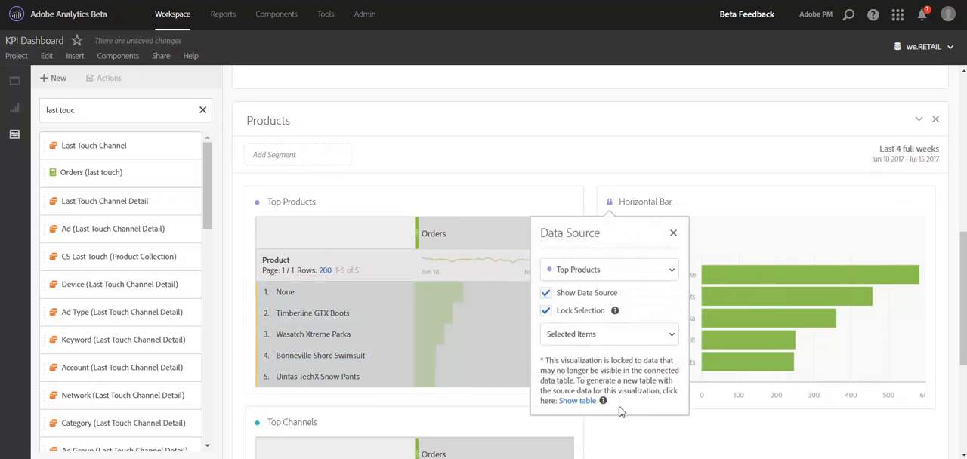